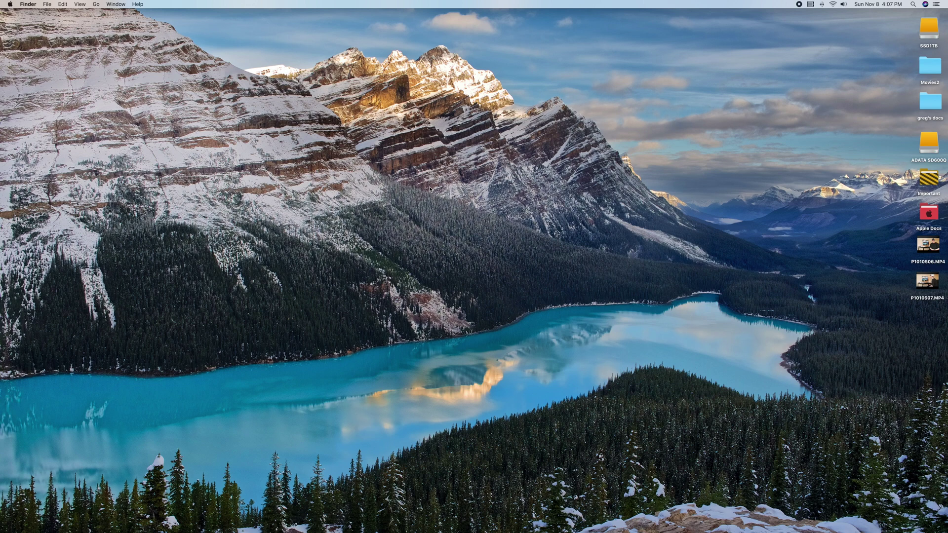
# Jump to the folder ~/Library/Caches using Go to Folder
pyautogui.press('super+shift+g')
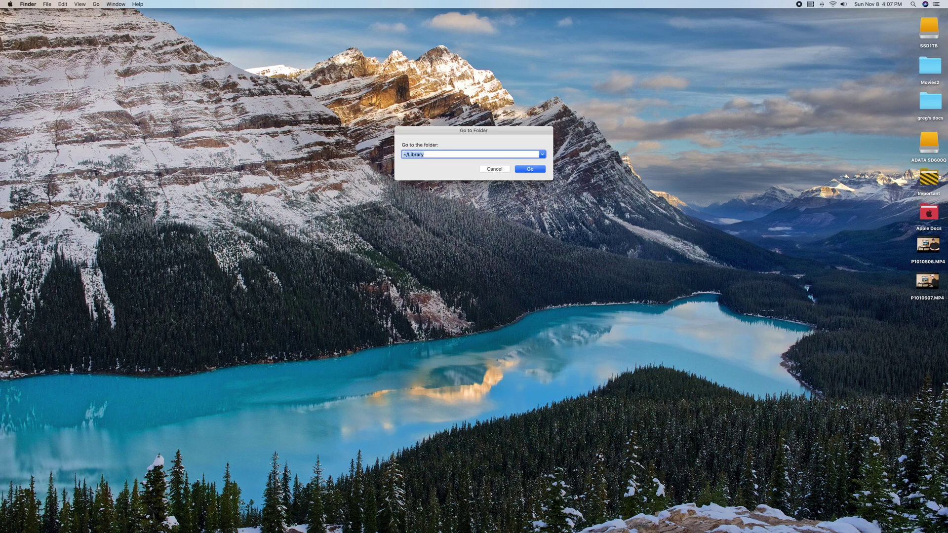
pyautogui.click(493, 169)
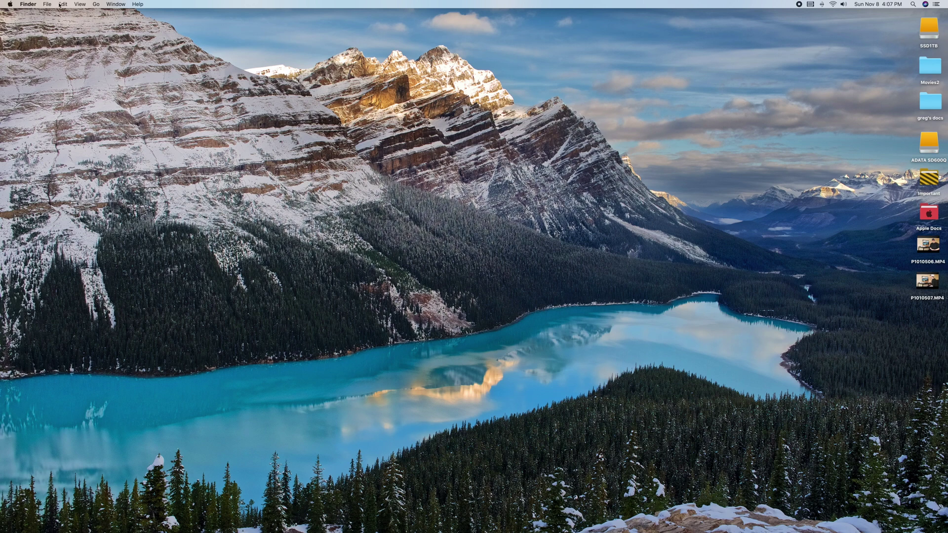
pyautogui.click(97, 4)
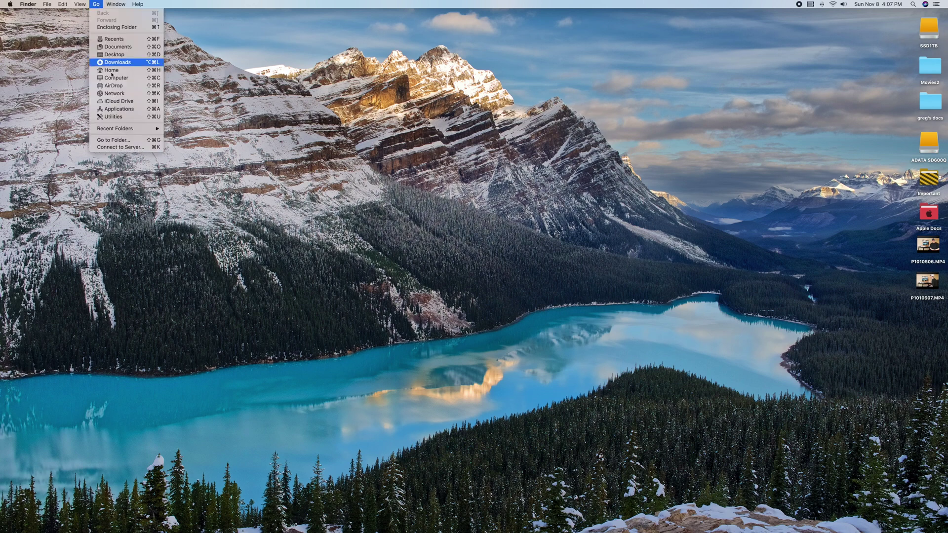
pyautogui.click(125, 140)
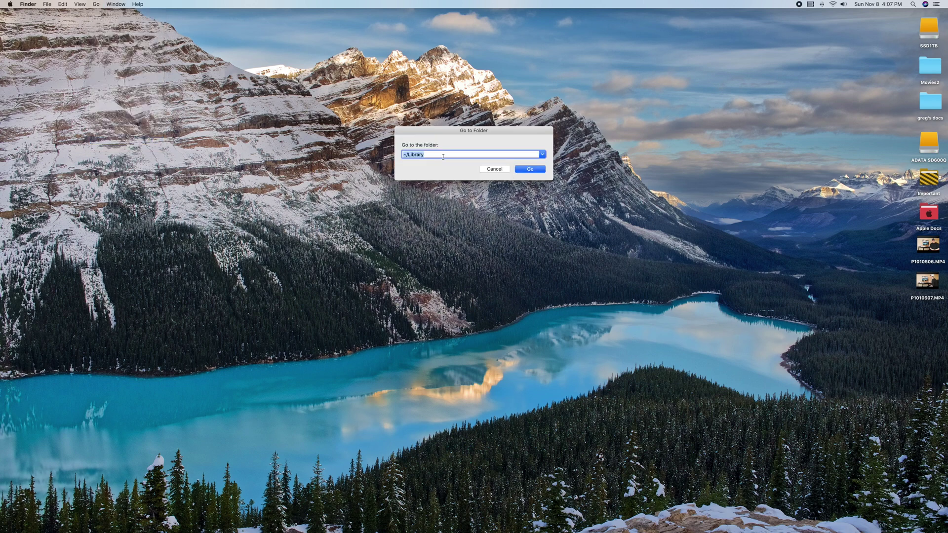
pyautogui.click(443, 156)
pyautogui.write('/Chaches')
pyautogui.press('BackSpace')
pyautogui.press('BackSpace')
pyautogui.press('BackSpace')
pyautogui.press('BackSpace')
pyautogui.press('BackSpace')
pyautogui.press('BackSpace')
pyautogui.write('qdh')
pyautogui.press('BackSpace')
pyautogui.press('BackSpace')
pyautogui.press('BackSpace')
pyautogui.press('BackSpace')
pyautogui.write('Caches')
pyautogui.press('Return')
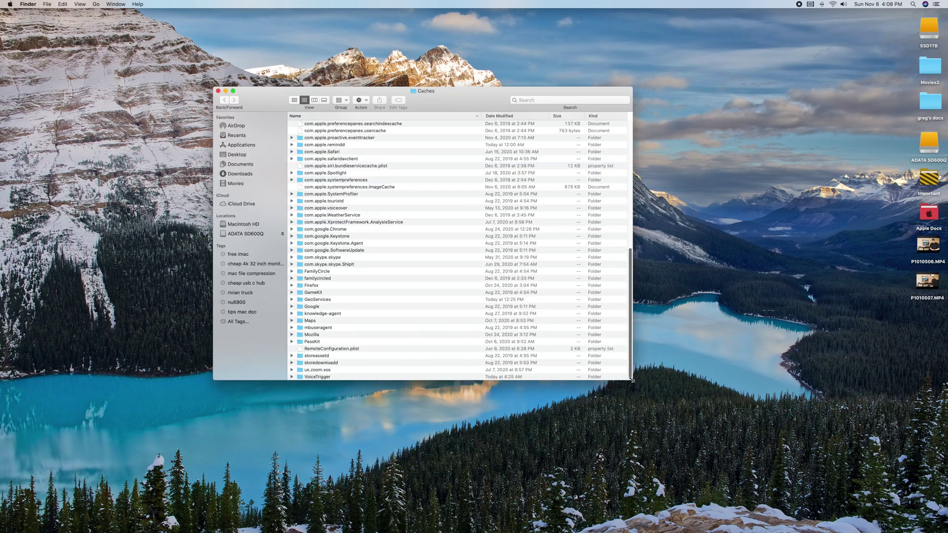
# Enlarge and reposition the Caches window so more cache folders show at once
pyautogui.moveTo(632, 379); pyautogui.dragTo(798, 498)
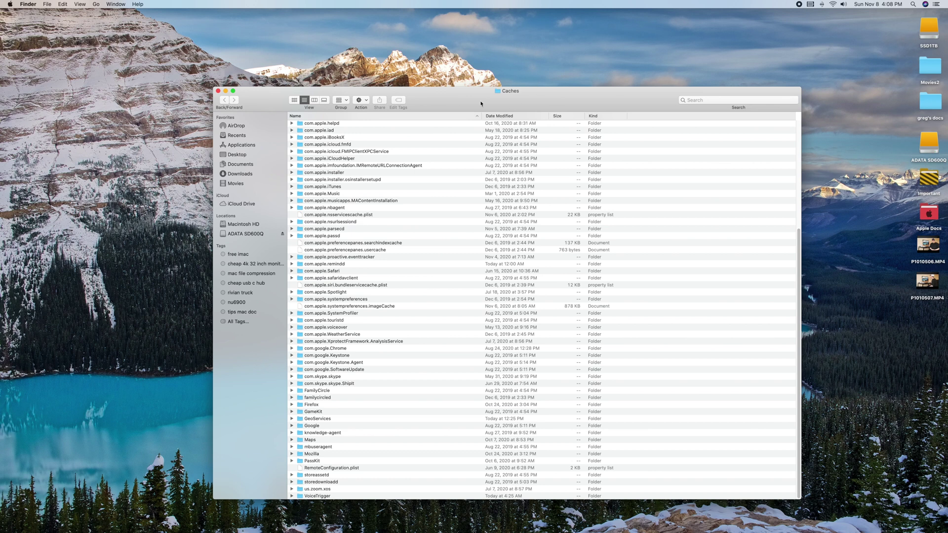
pyautogui.moveTo(458, 91); pyautogui.dragTo(422, 67)
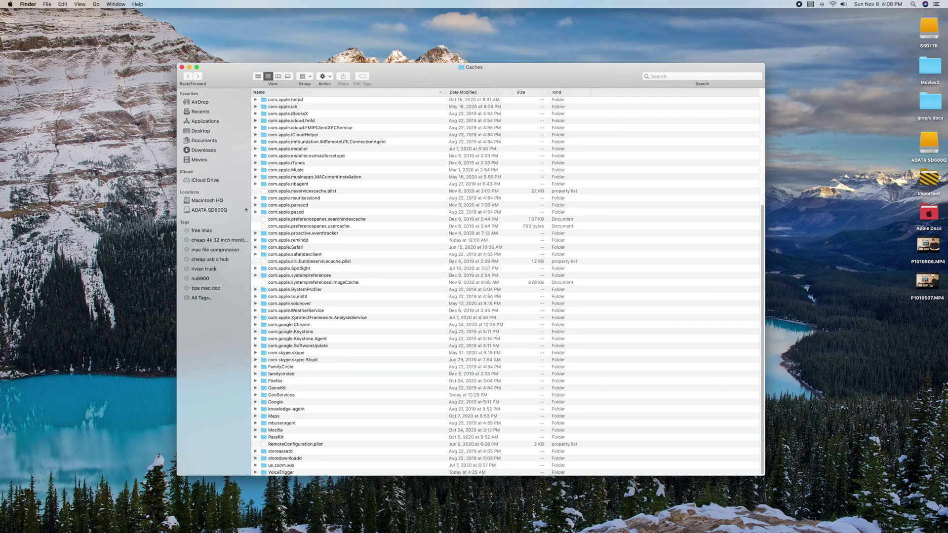
pyautogui.moveTo(176, 64); pyautogui.dragTo(107, 42)
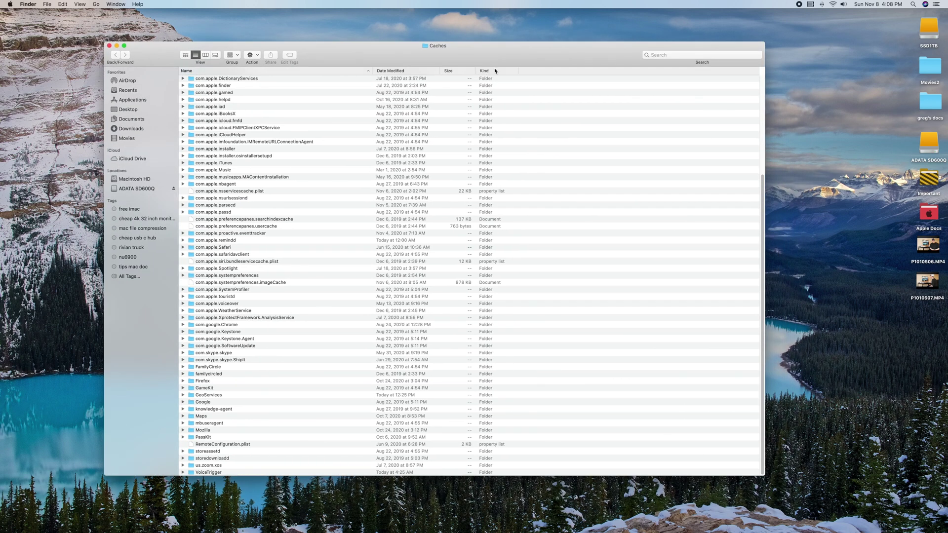
pyautogui.moveTo(495, 71); pyautogui.dragTo(512, 80)
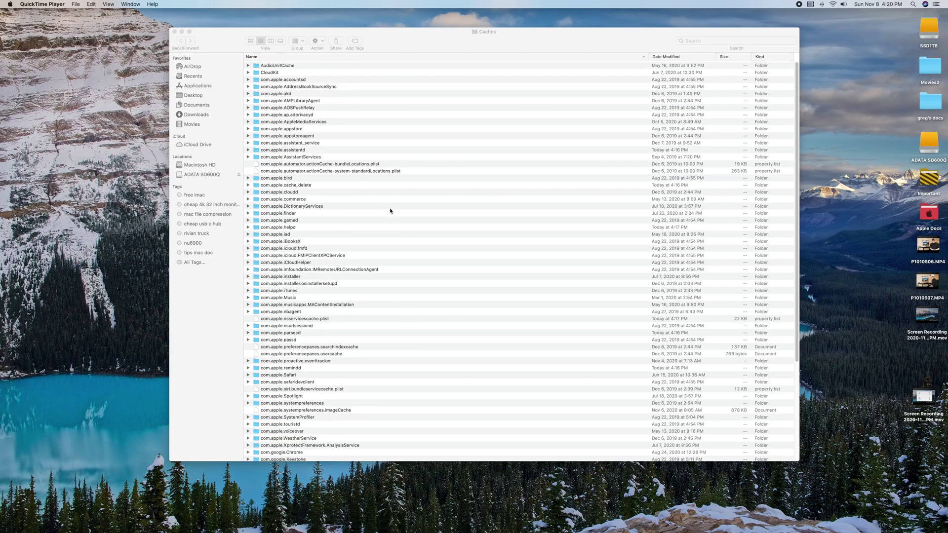
# Check the Firefox cache folder's size in Get Info: 84.6 MB
pyautogui.scroll(-5, 390, 210)
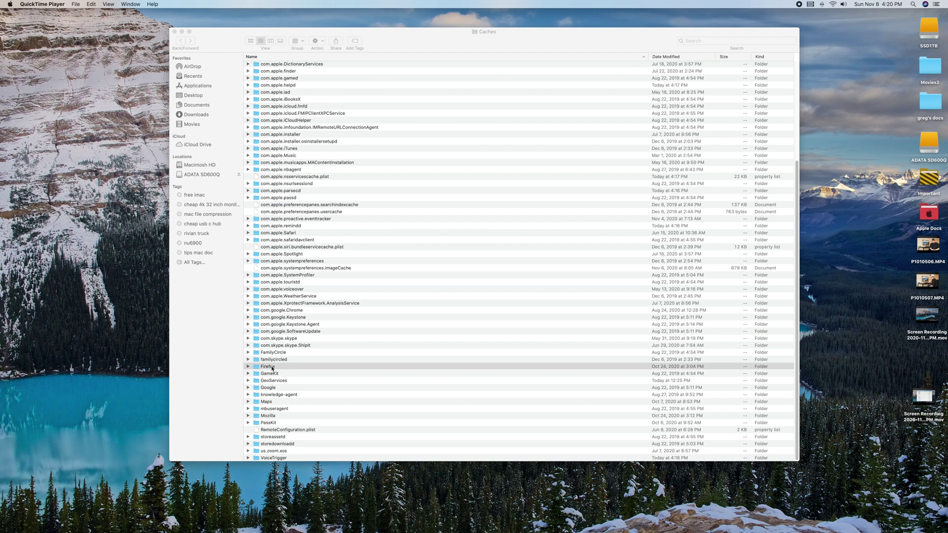
pyautogui.click(273, 368)
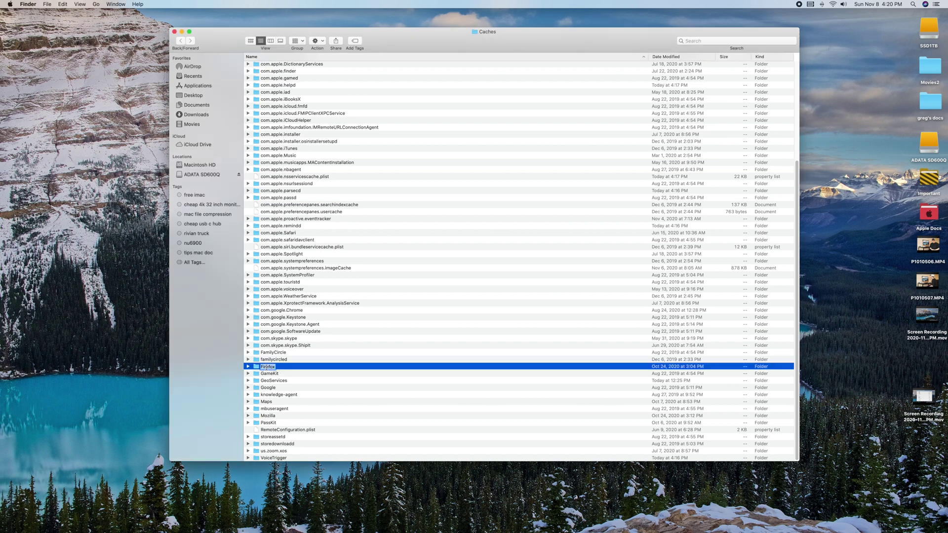
pyautogui.rightClick(286, 370)
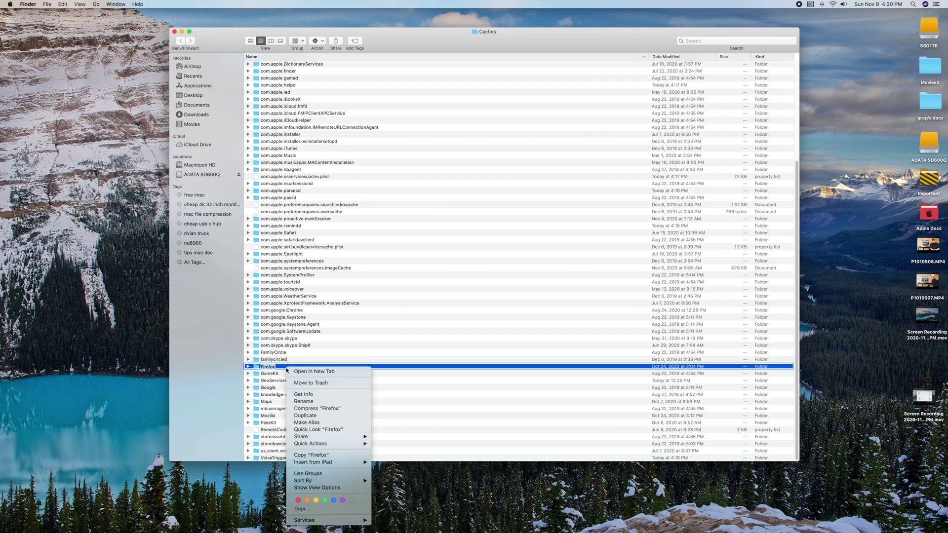
pyautogui.click(306, 395)
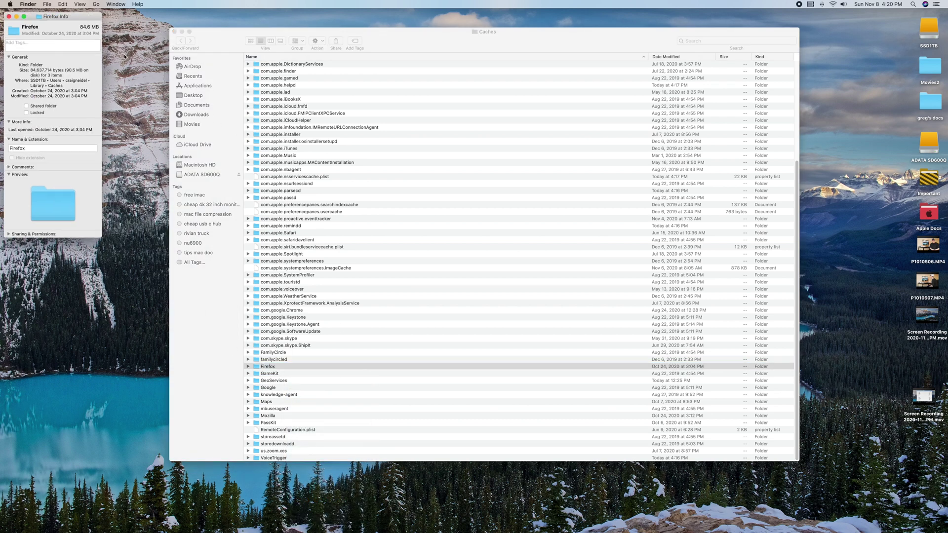
pyautogui.moveTo(74, 21); pyautogui.dragTo(125, 64)
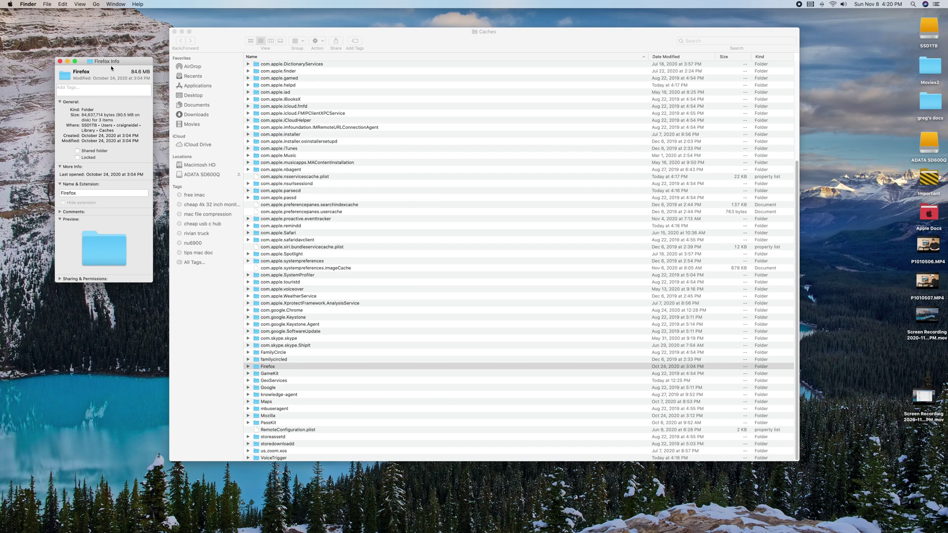
# Close the info panel and move the Firefox cache folder to the Trash
pyautogui.click(61, 62)
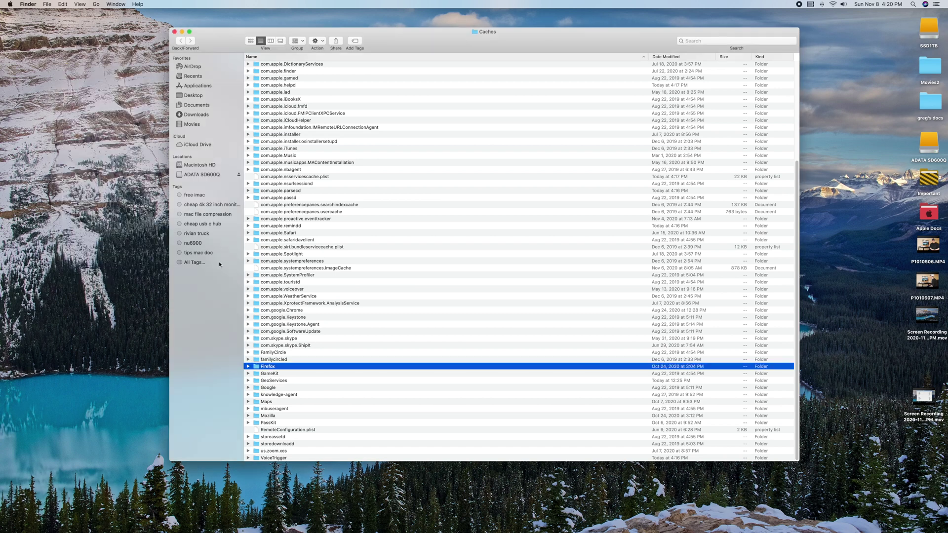
pyautogui.rightClick(269, 369)
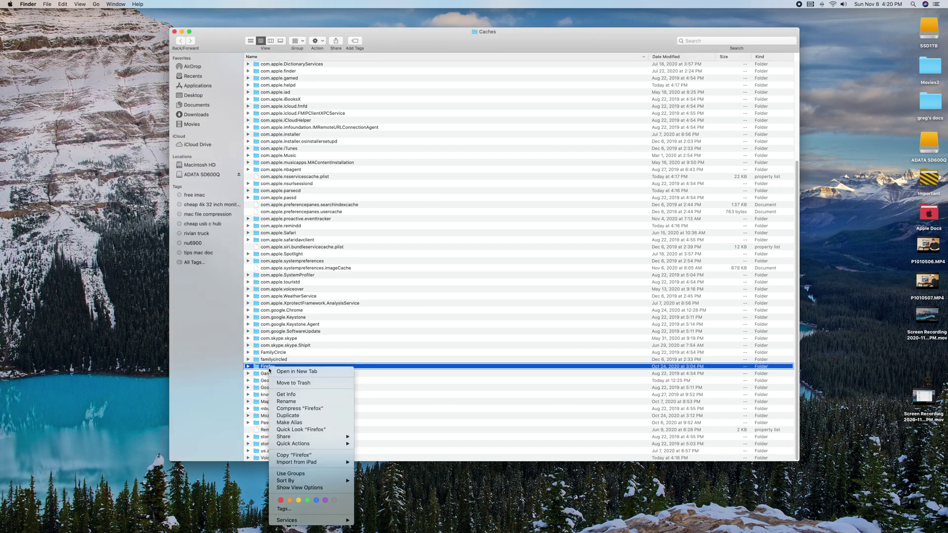
pyautogui.click(296, 383)
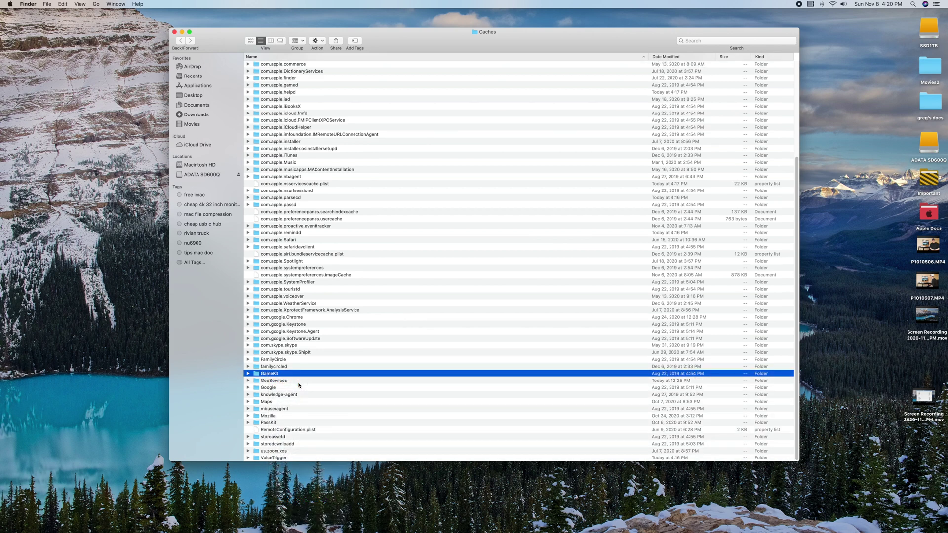
# Collapse the Google cache folder and confirm in Get Info that it takes 680.1 MB
pyautogui.click(271, 388)
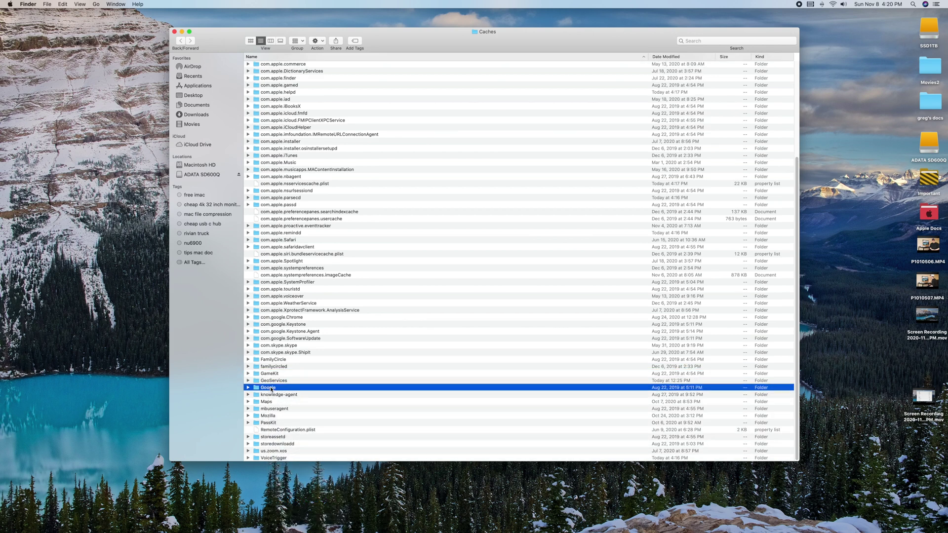
pyautogui.click(248, 389)
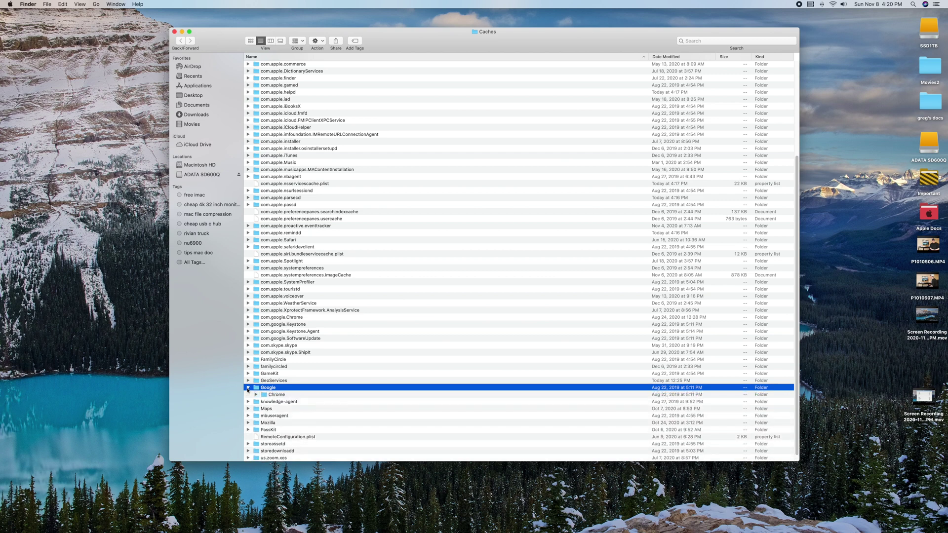
pyautogui.click(248, 388)
pyautogui.rightClick(268, 388)
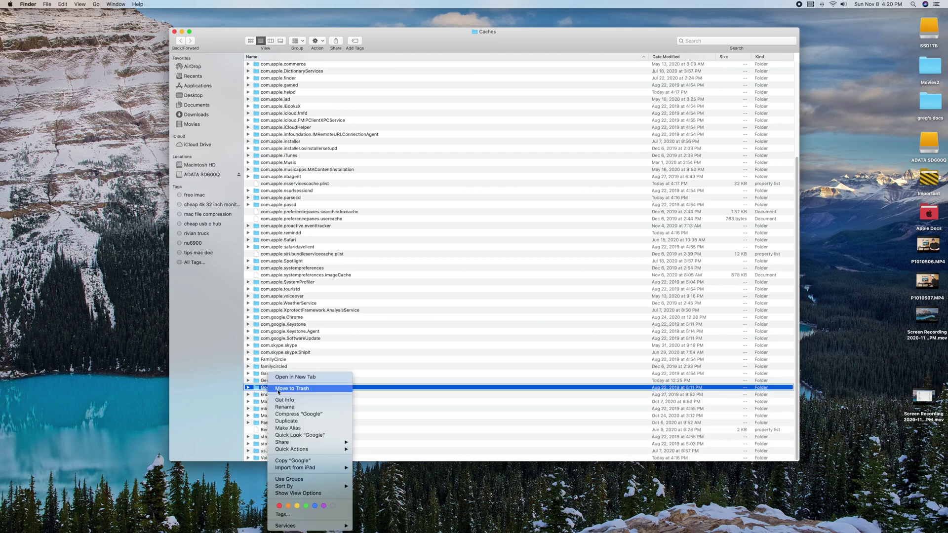
pyautogui.click(285, 400)
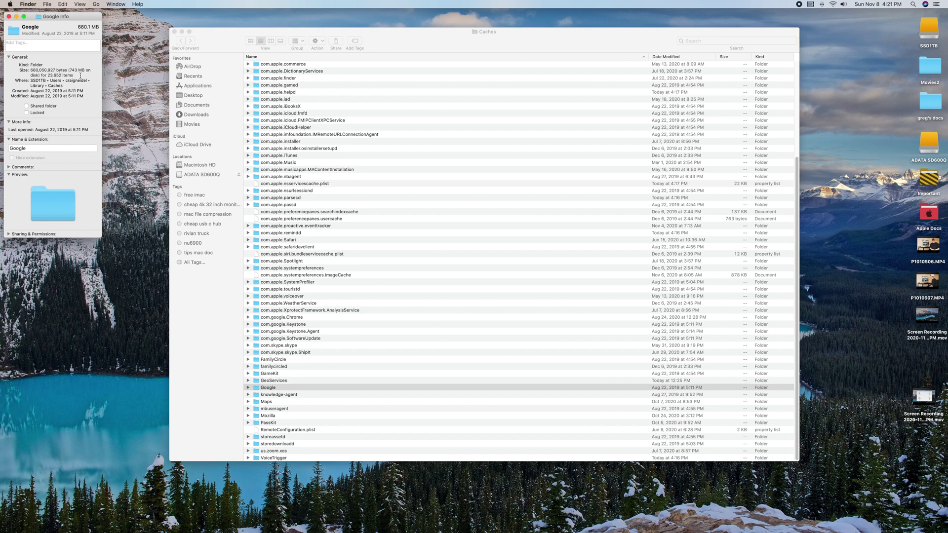
pyautogui.click(9, 17)
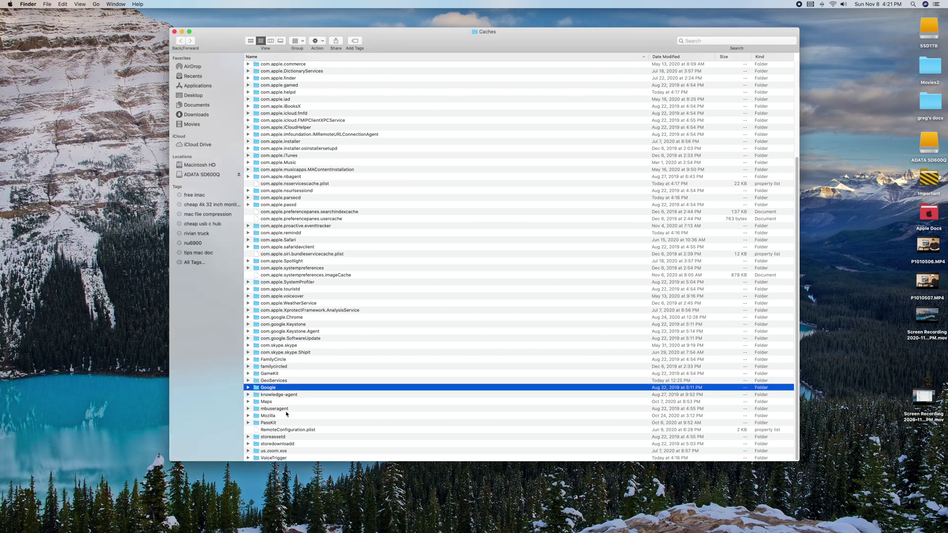
# Check the Maps cache folder's size in Get Info: only 4 KB
pyautogui.click(267, 405)
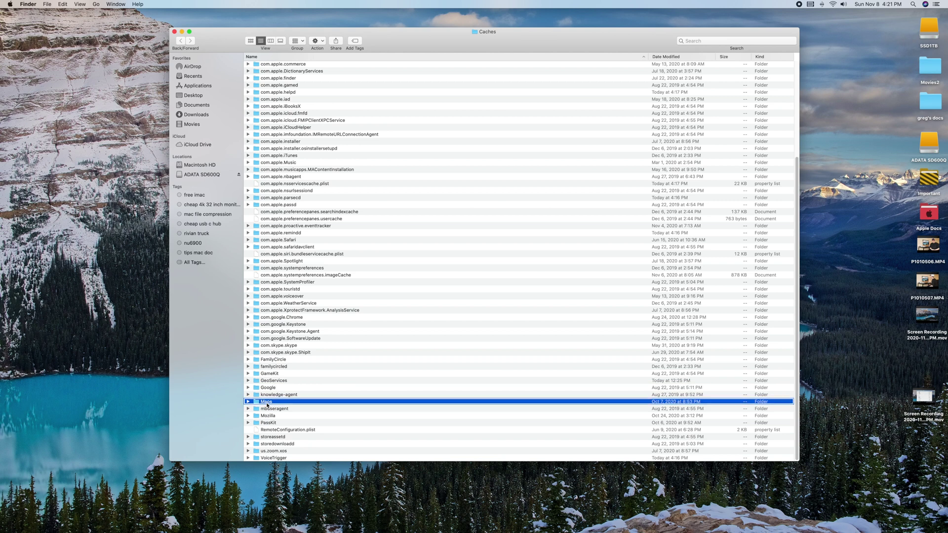
pyautogui.rightClick(266, 405)
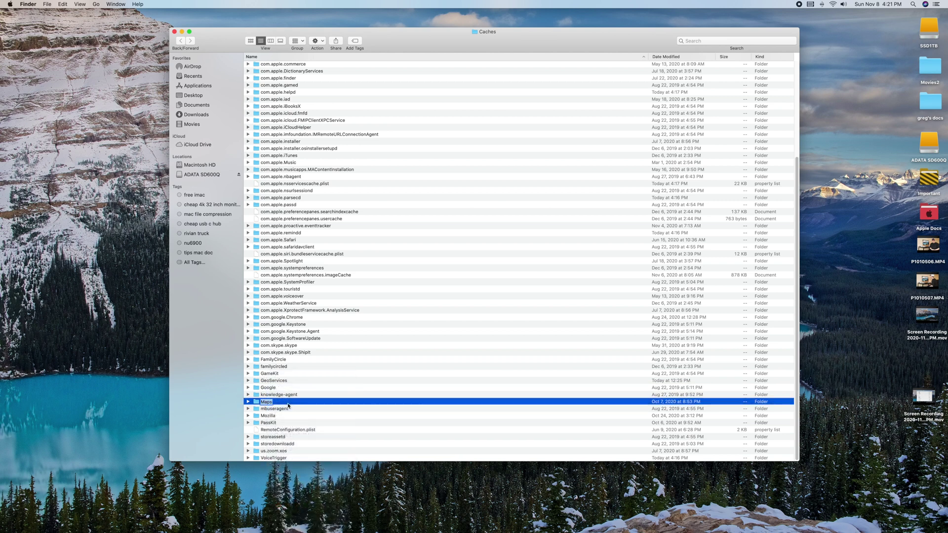
pyautogui.rightClick(281, 405)
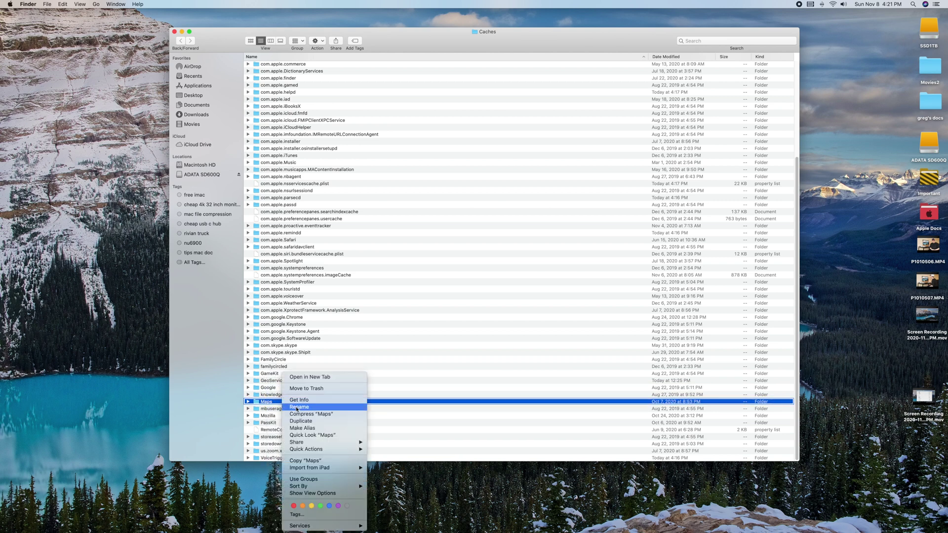
pyautogui.click(301, 400)
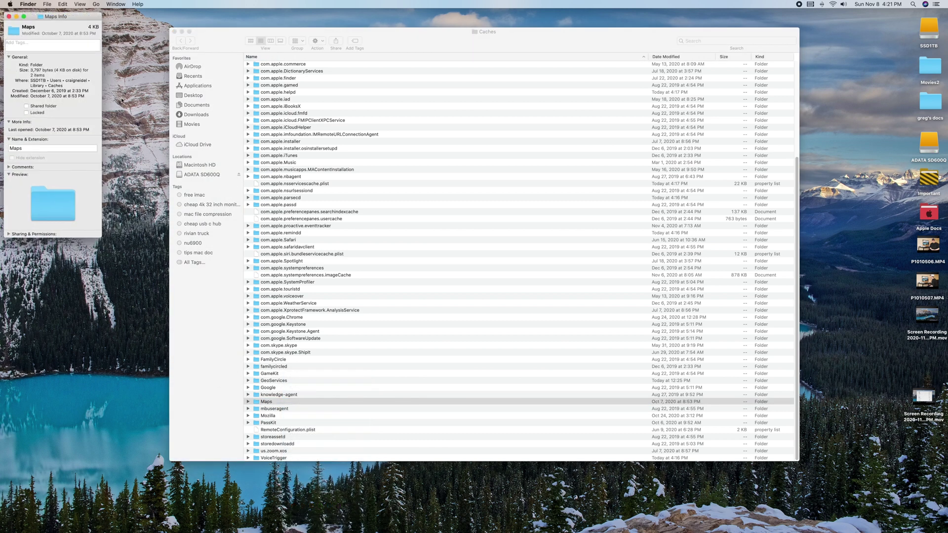
pyautogui.click(8, 16)
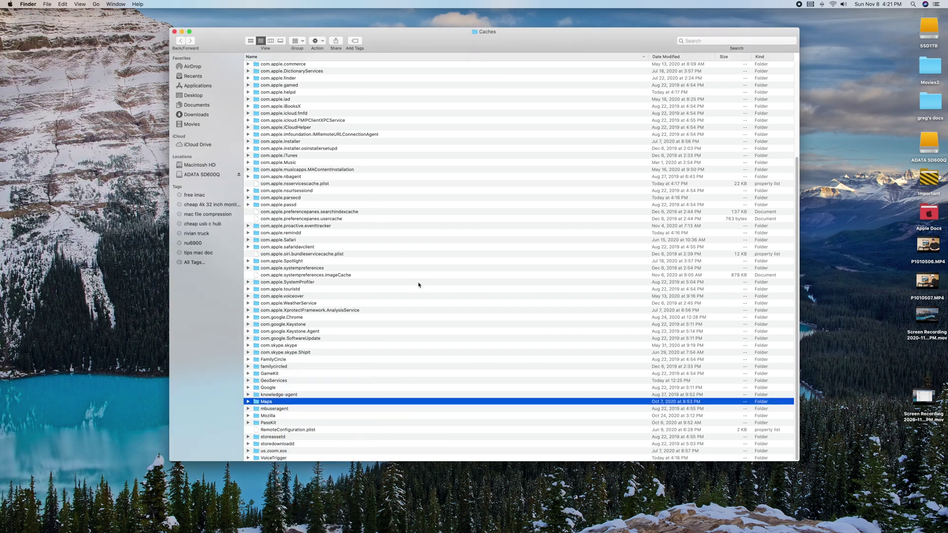
# Scroll back up the Caches list and type 'maps' to jump to the Maps folder
pyautogui.scroll(5, 328, 326)
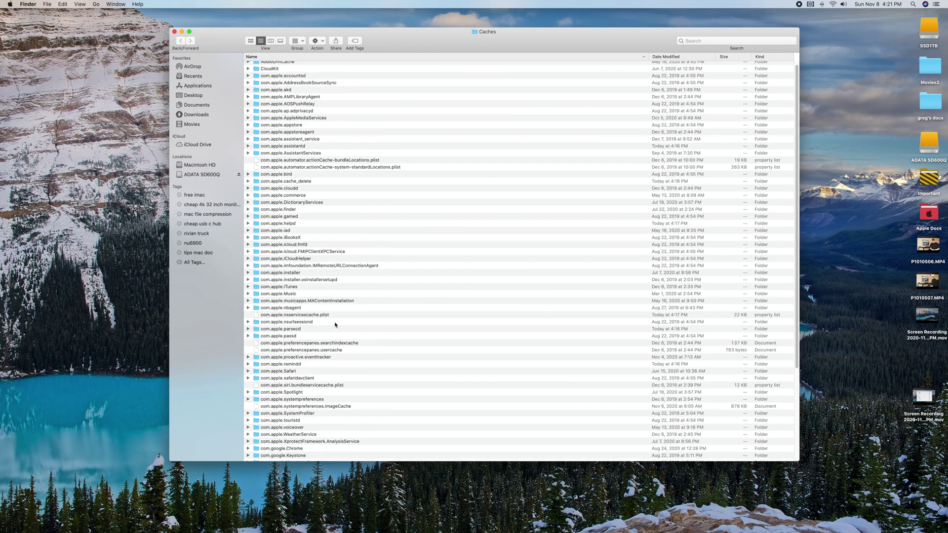
pyautogui.scroll(1, 335, 325)
pyautogui.write('maps')
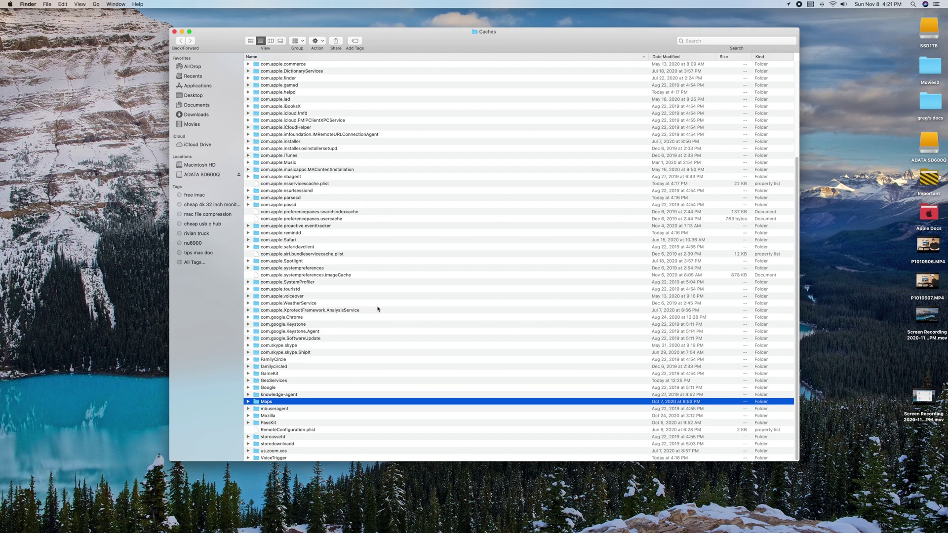
pyautogui.scroll(5, 343, 338)
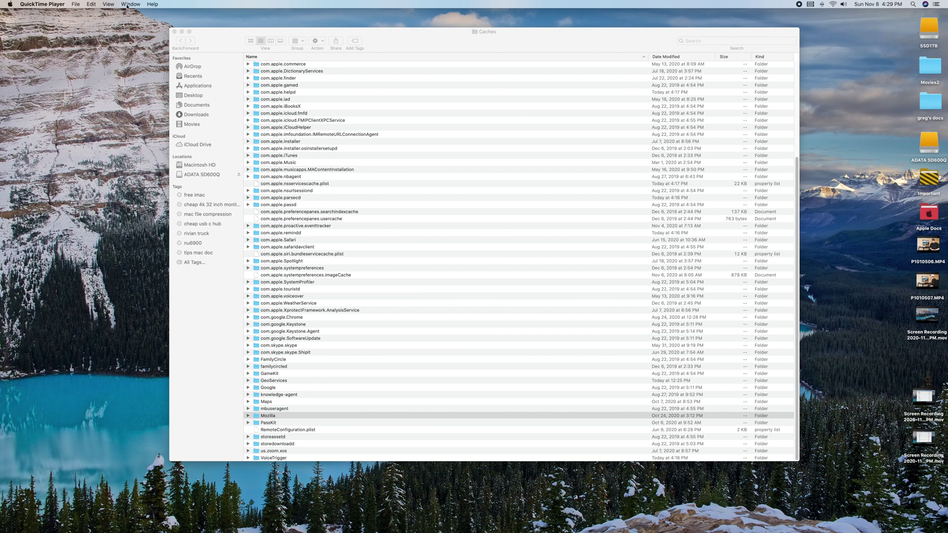
# Go to the ~/Library folder by trimming 'Caches' from the Go to Folder path
pyautogui.click(110, 47)
pyautogui.click(97, 5)
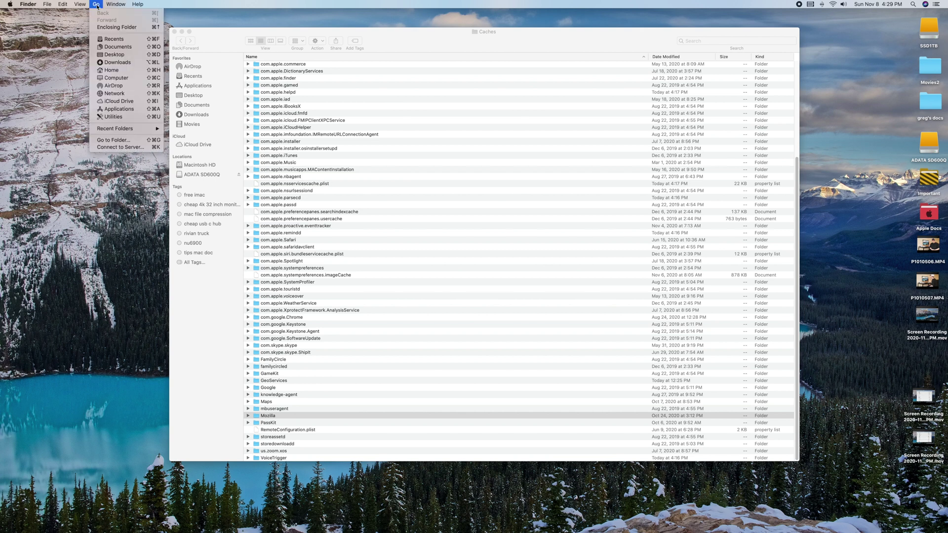
pyautogui.click(117, 141)
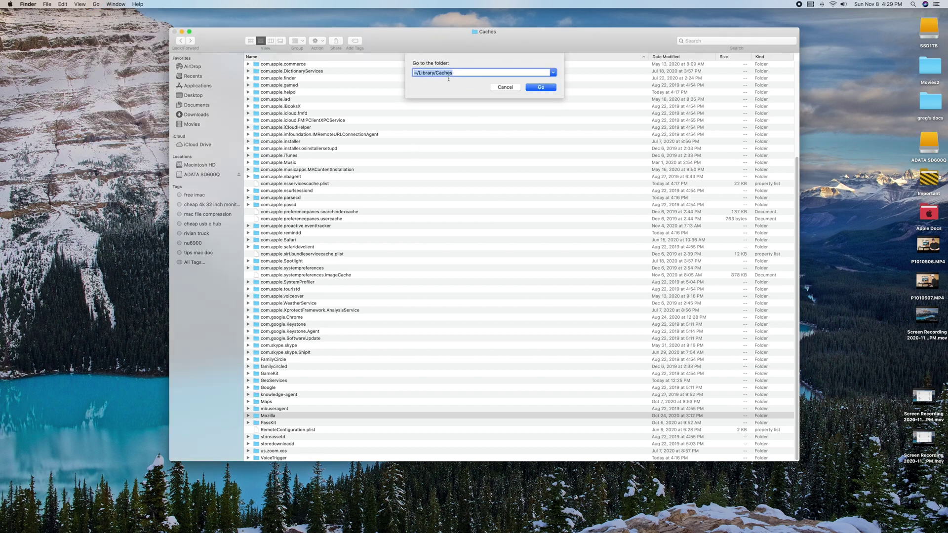
pyautogui.moveTo(452, 72); pyautogui.dragTo(437, 71)
pyautogui.press('BackSpace')
pyautogui.press('Return')
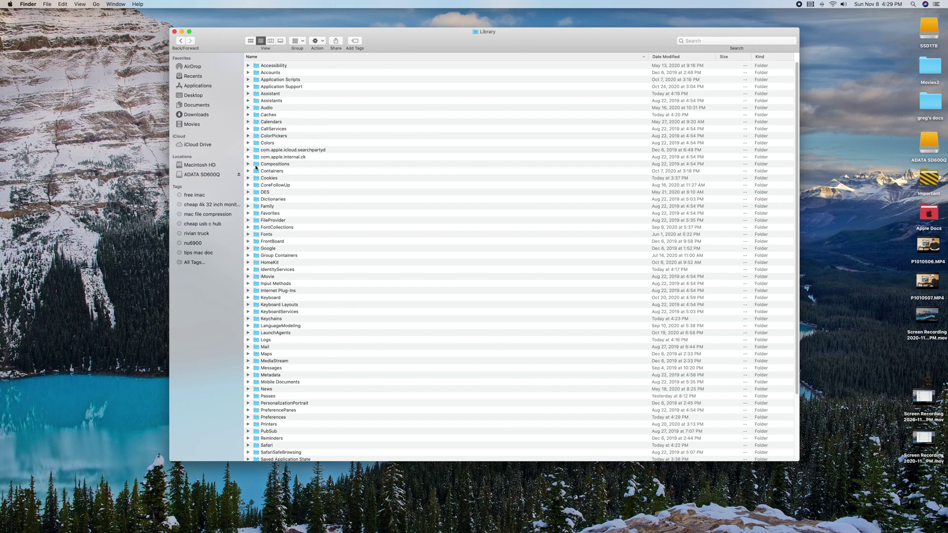
# Show Get Info for the Caches folder, reporting 909.1 MB across 25,741 items
pyautogui.click(273, 117)
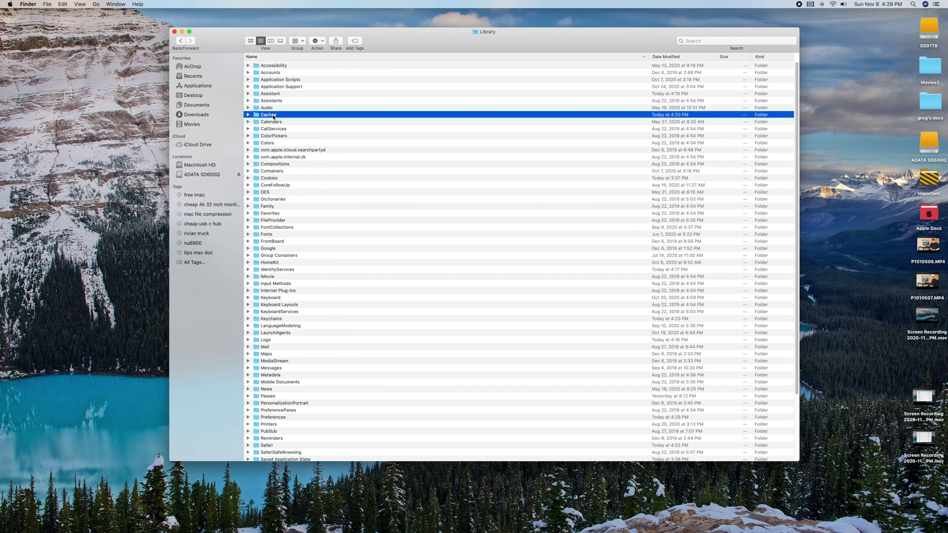
pyautogui.rightClick(275, 117)
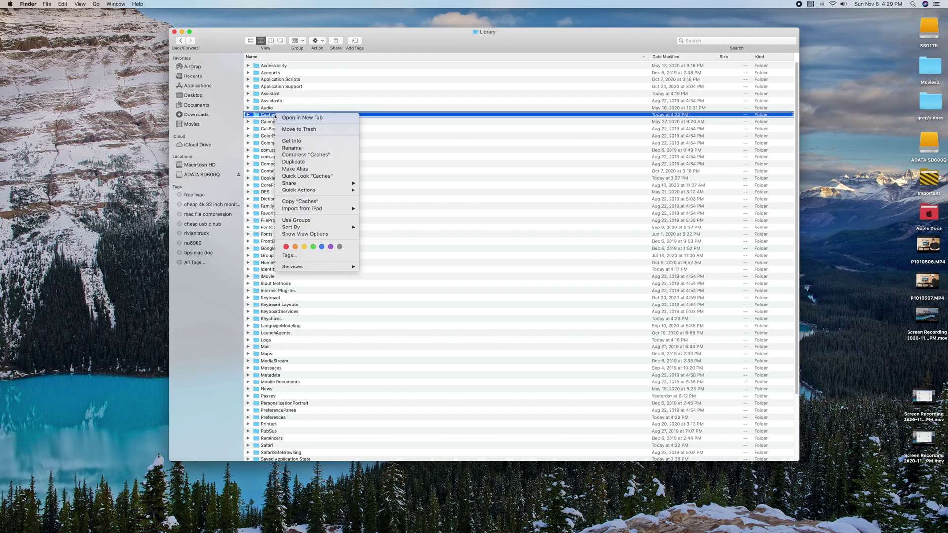
pyautogui.click(298, 143)
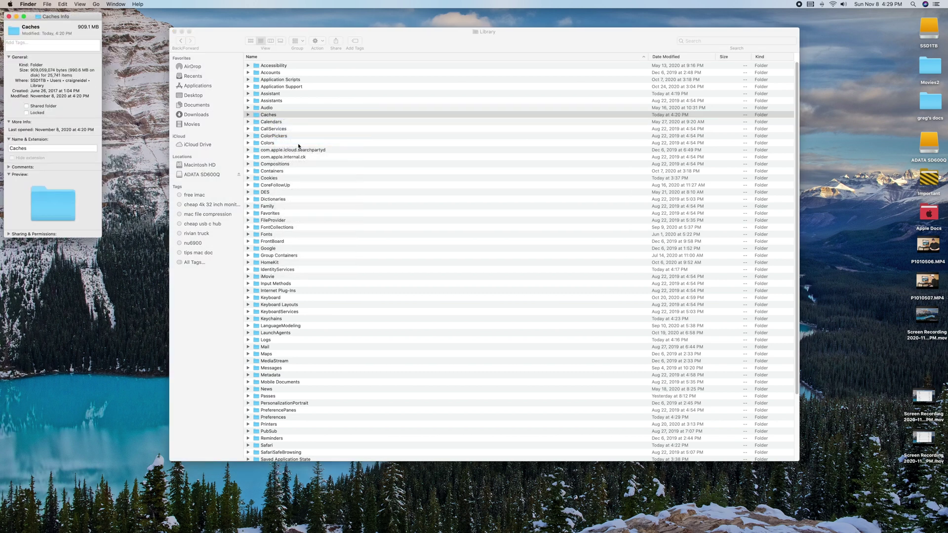
pyautogui.moveTo(77, 20); pyautogui.dragTo(114, 45)
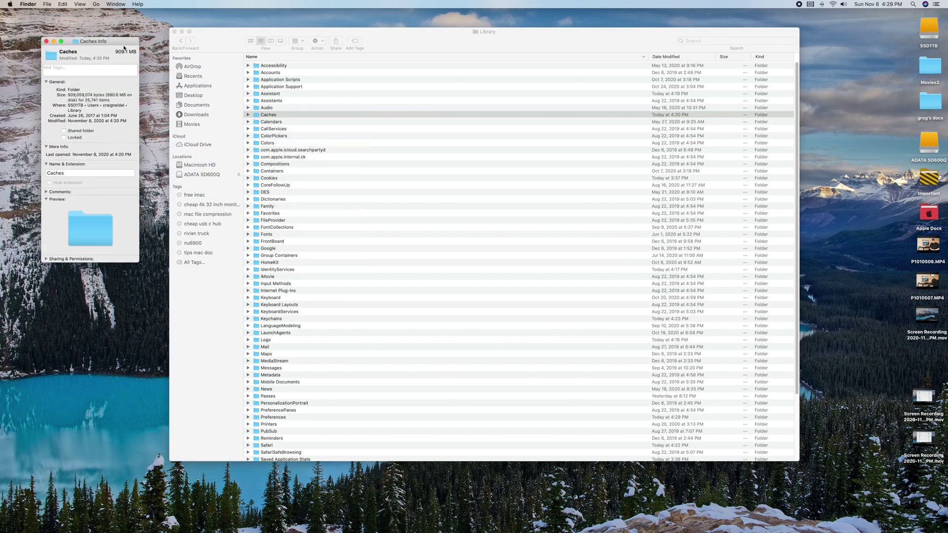